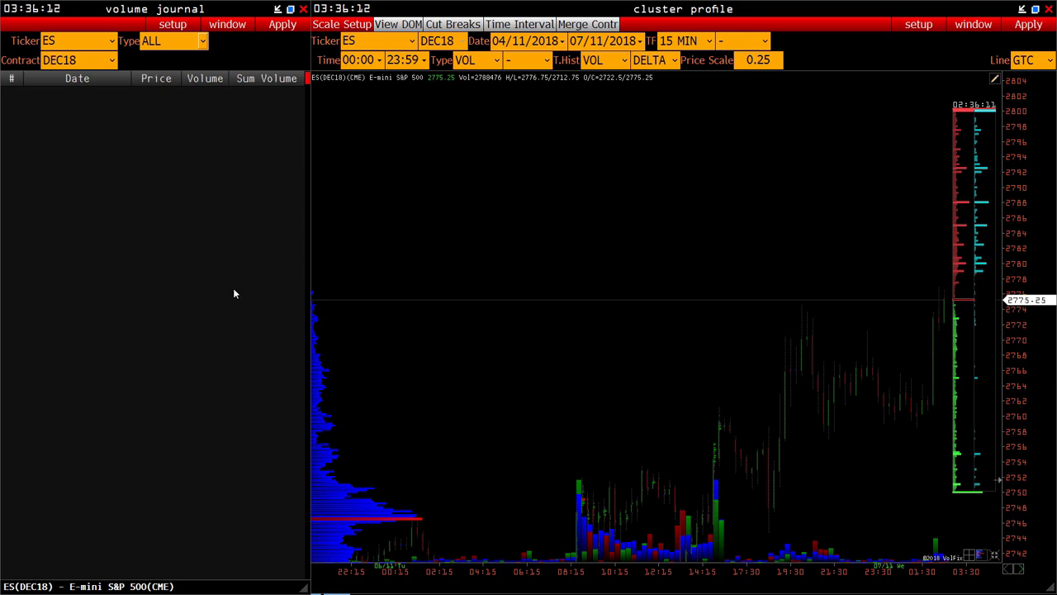
Step: Show the volume journal's period Type list (DAY, SESSION, WEEK, ALL, HOUR, MONTH)
{"action": "left_click", "coordinate": [203, 40]}
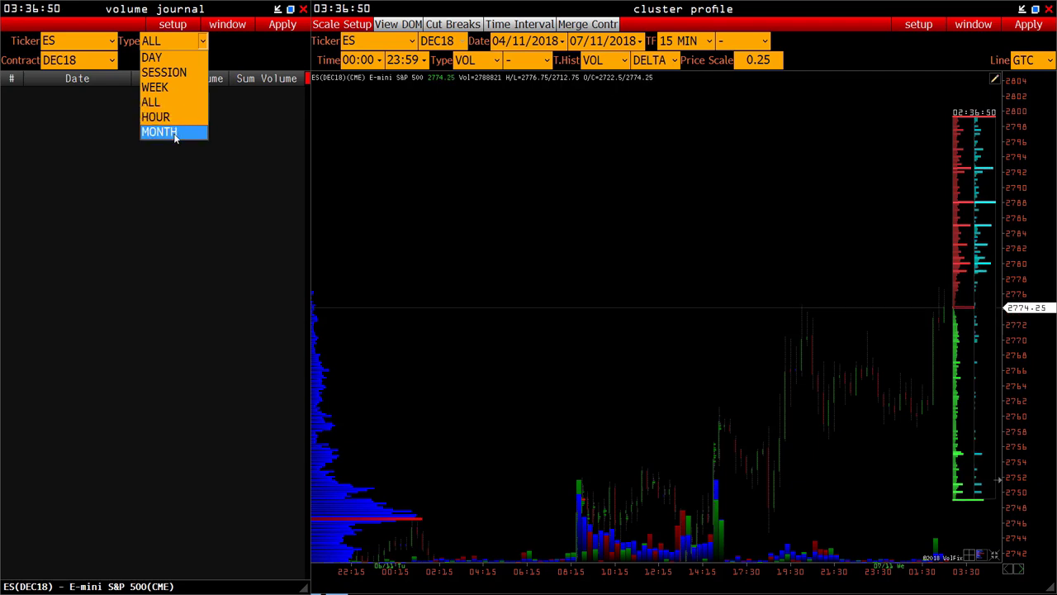
Step: Switch the journal Type to WEEK and apply it to load the weekly entries
{"action": "left_click", "coordinate": [162, 88]}
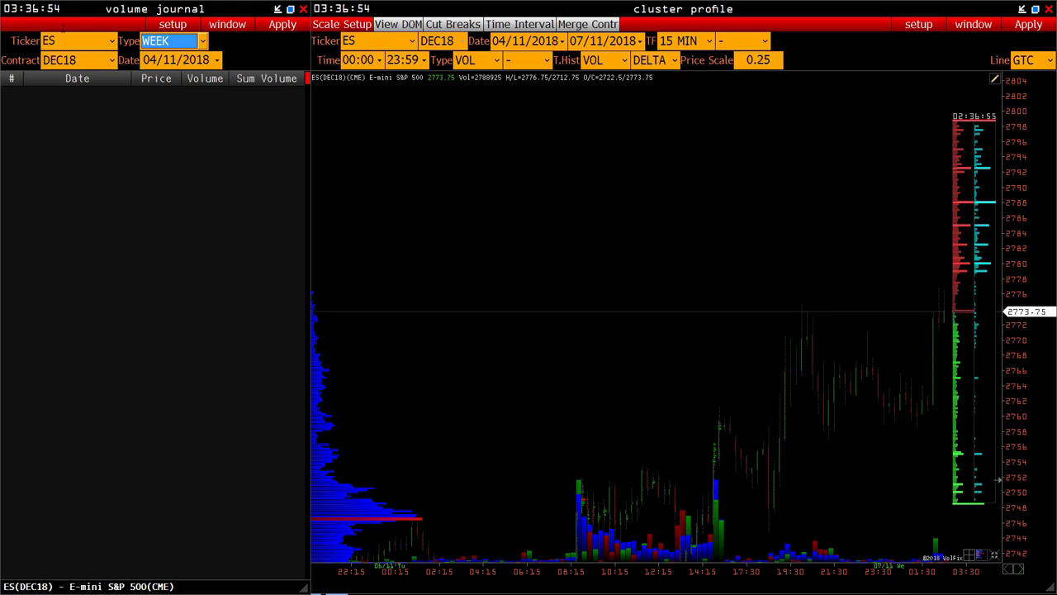
{"action": "left_click", "coordinate": [283, 25]}
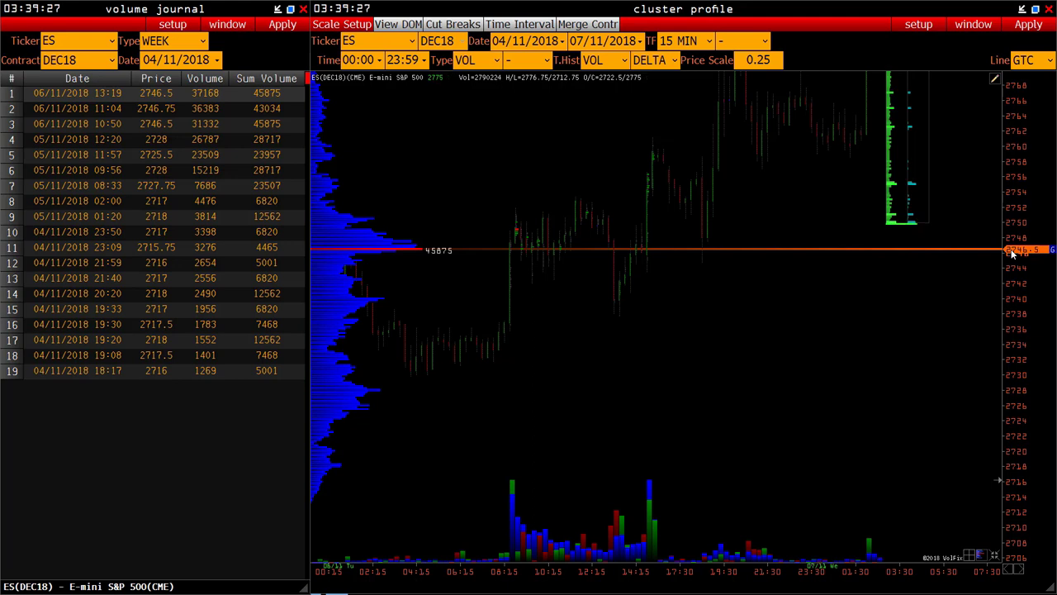
Step: Set the cluster chart's end time to 13:19 on 06/11/2018
{"action": "scroll", "coordinate": [634, 43], "scroll_direction": "down", "scroll_amount": 1}
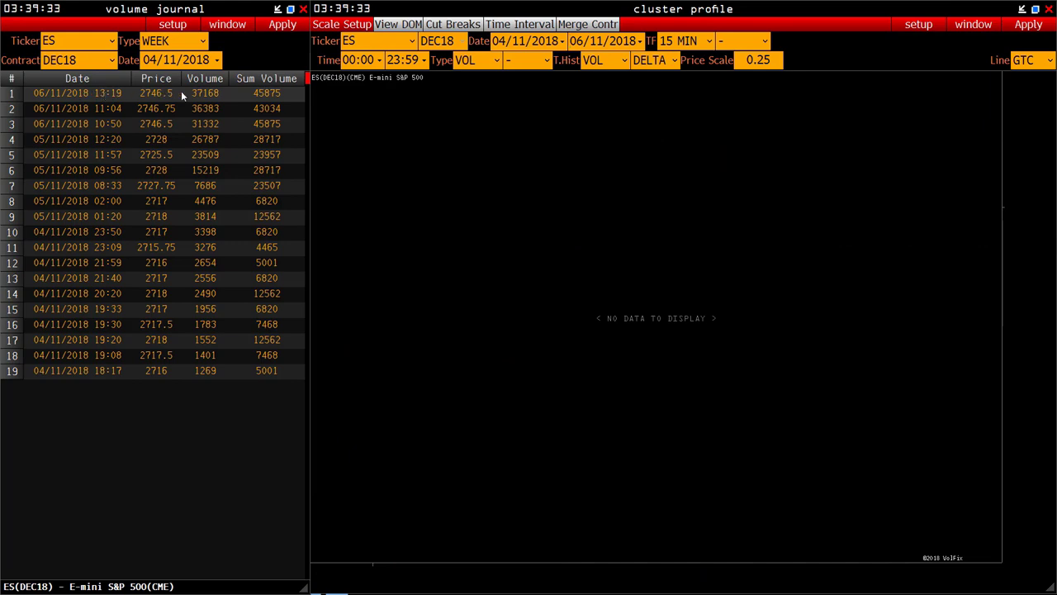
{"action": "left_click", "coordinate": [421, 61]}
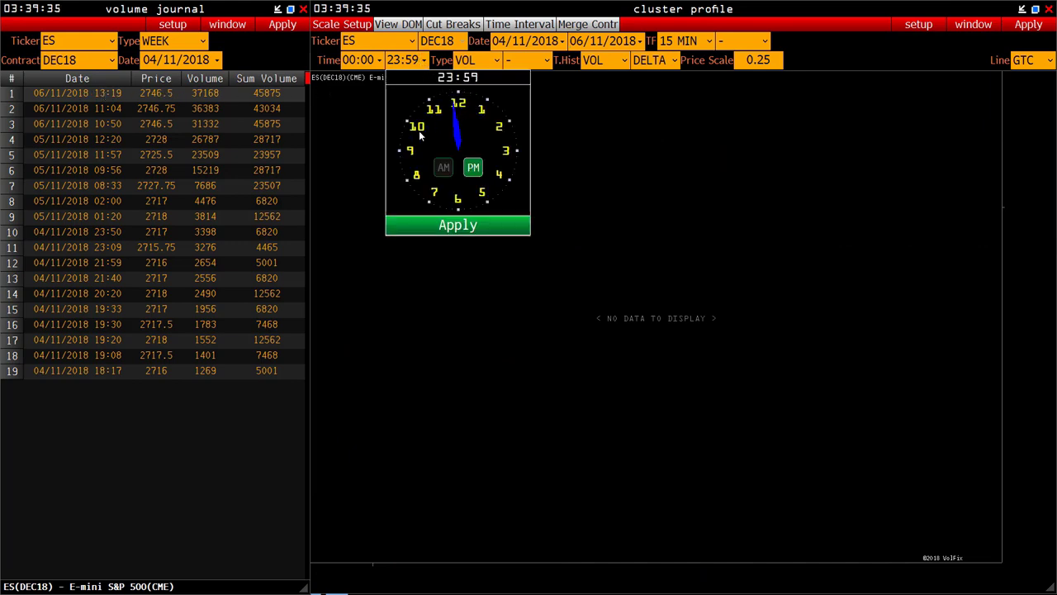
{"action": "left_click", "coordinate": [487, 116]}
{"action": "left_click", "coordinate": [498, 171]}
{"action": "left_click", "coordinate": [461, 226]}
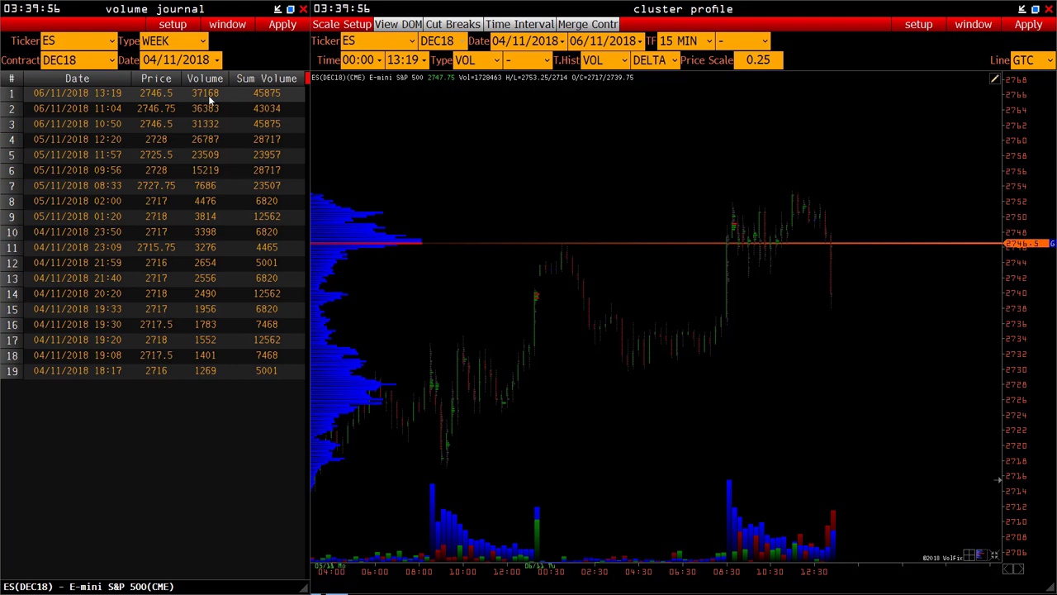
{"action": "mouse_move", "coordinate": [1024, 246]}
Step: Restore the chart end date to 07/11/2018, reload, and shift the price scale down
{"action": "left_click", "coordinate": [640, 40]}
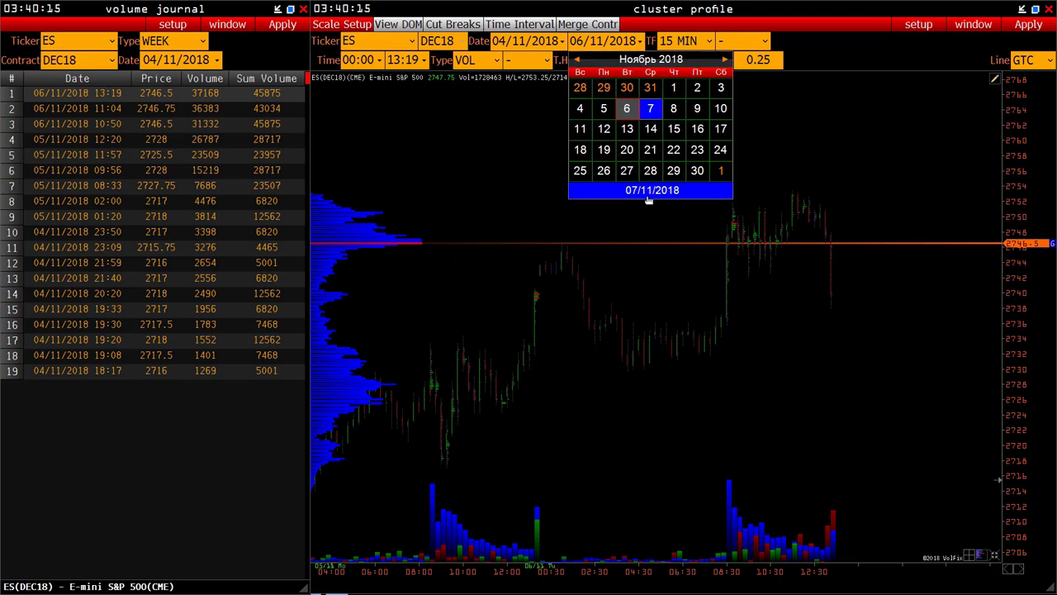
{"action": "left_click", "coordinate": [651, 192]}
{"action": "left_click", "coordinate": [1039, 26]}
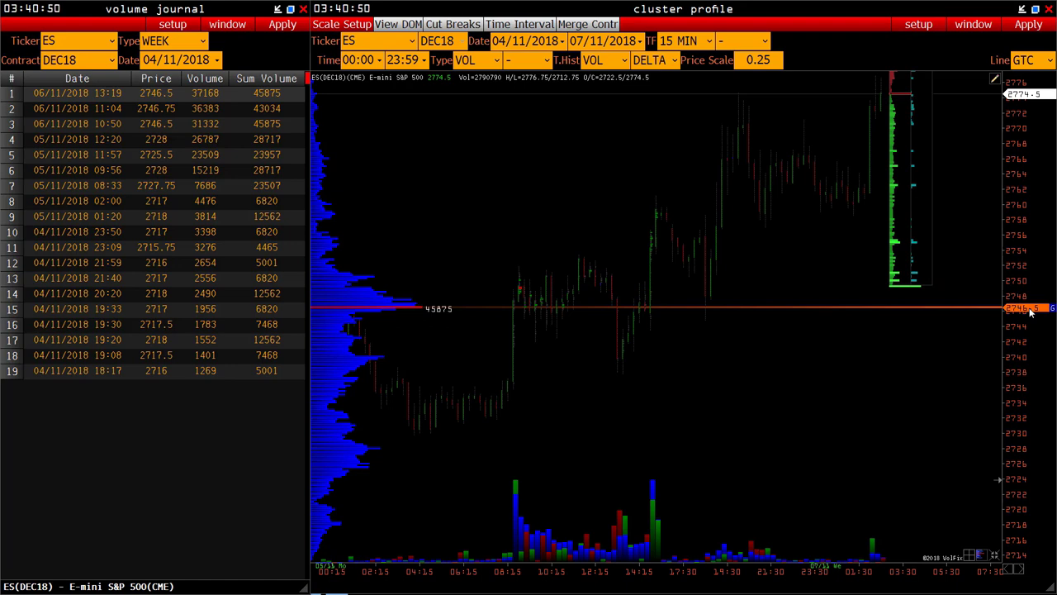
{"action": "left_click_drag", "start_coordinate": [538, 306], "coordinate": [538, 356]}
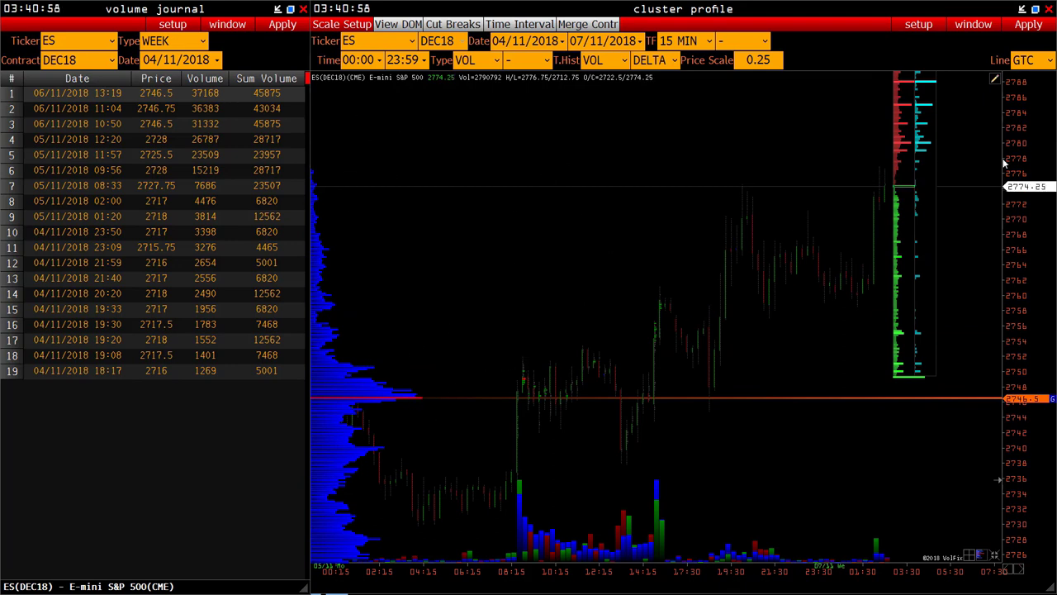
{"action": "scroll", "coordinate": [845, 224], "scroll_direction": "down", "scroll_amount": 2}
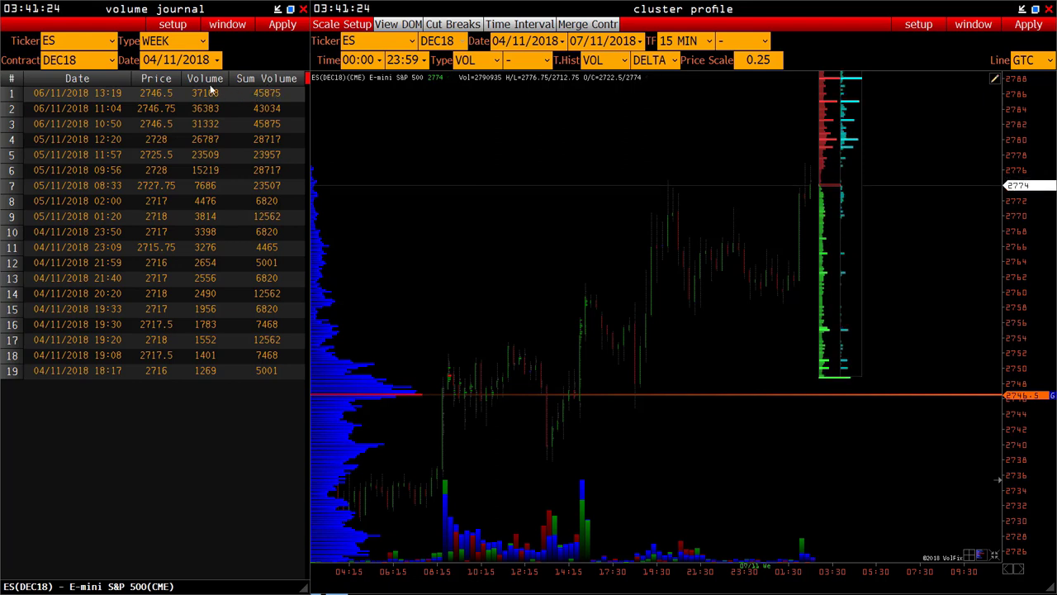
Step: Load a DAY-type volume journal for 06/11/2018
{"action": "left_click", "coordinate": [201, 40]}
{"action": "left_click", "coordinate": [155, 57]}
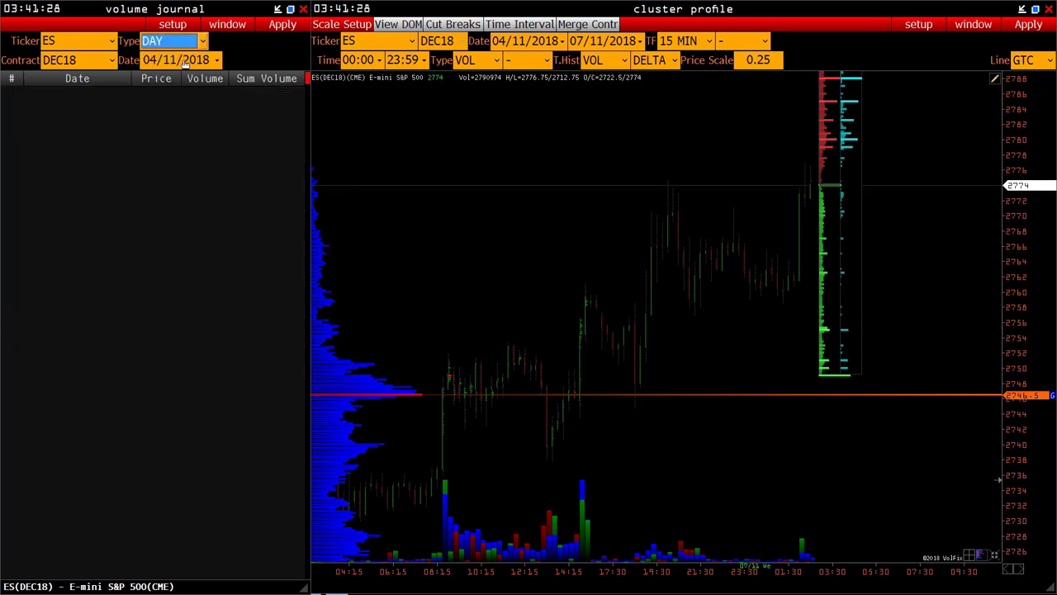
{"action": "left_click", "coordinate": [217, 59]}
{"action": "left_click", "coordinate": [206, 129]}
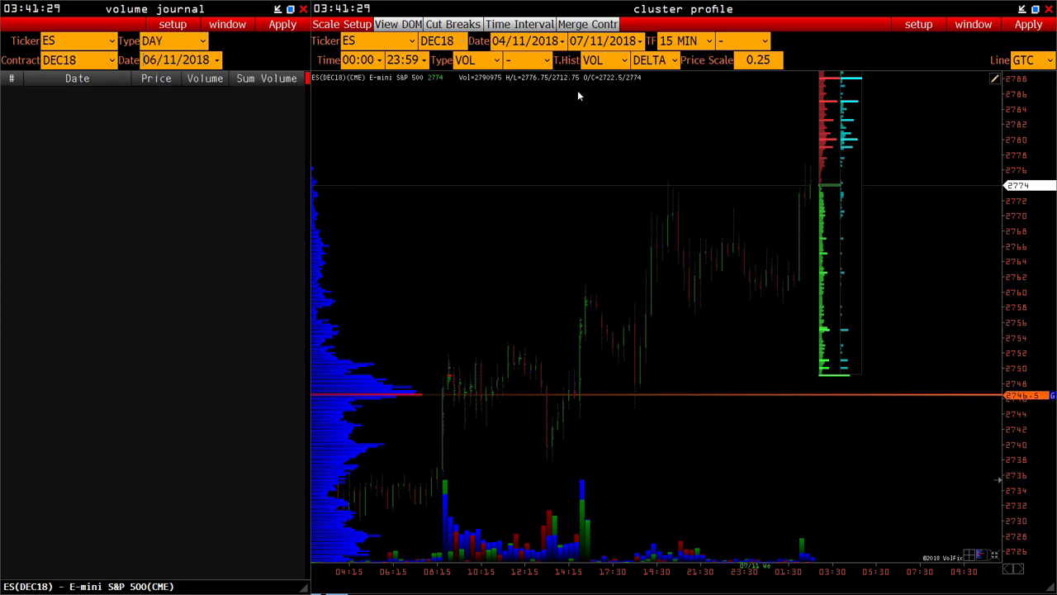
{"action": "left_click", "coordinate": [280, 24]}
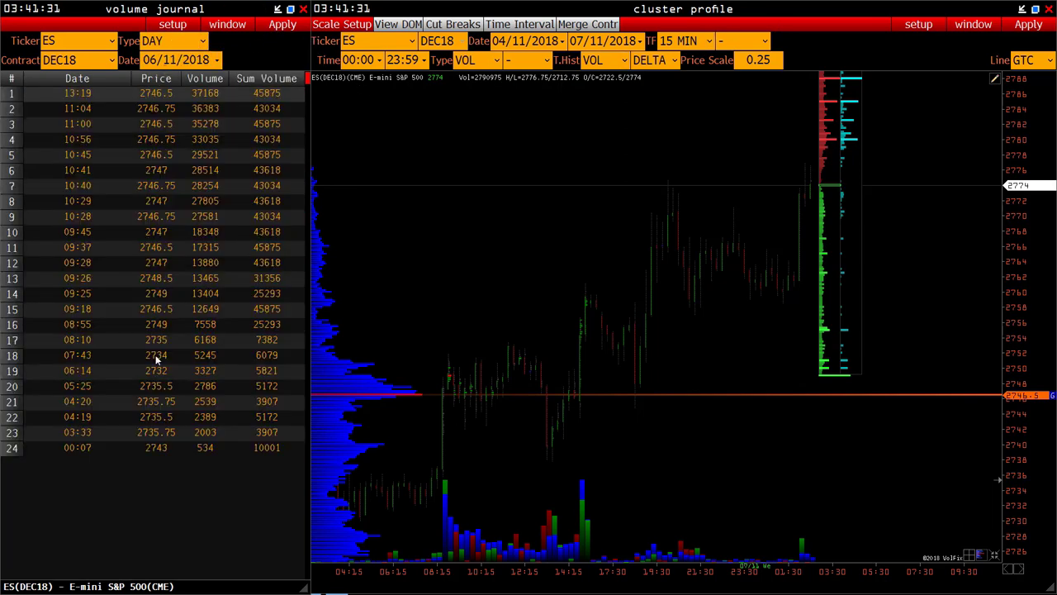
Step: Chart only 06/11/2018 and move the level line to the 45875-volume price
{"action": "left_click", "coordinate": [562, 41]}
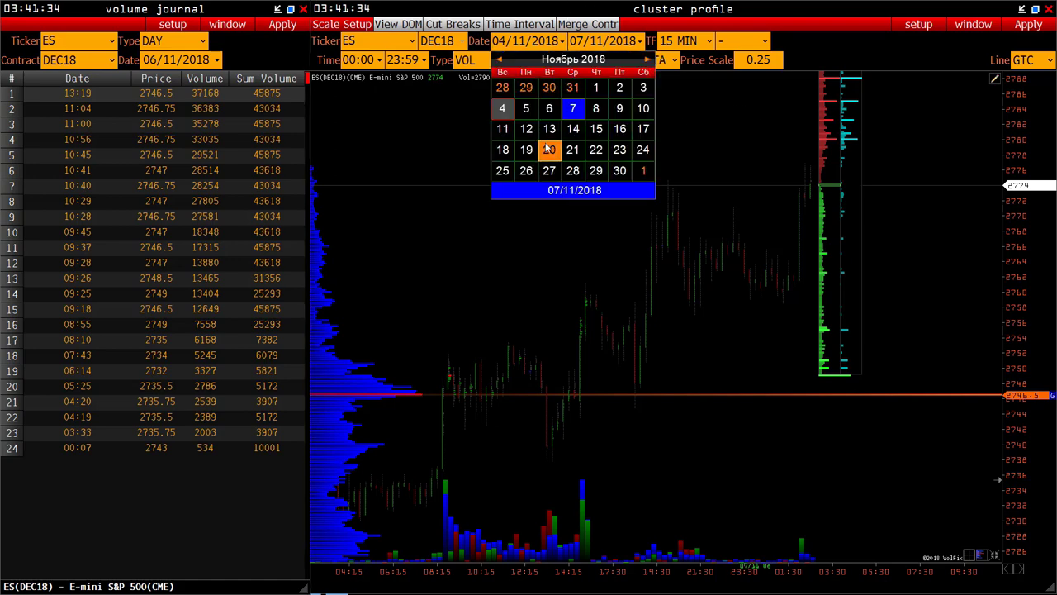
{"action": "left_click", "coordinate": [550, 113]}
{"action": "left_click", "coordinate": [641, 42]}
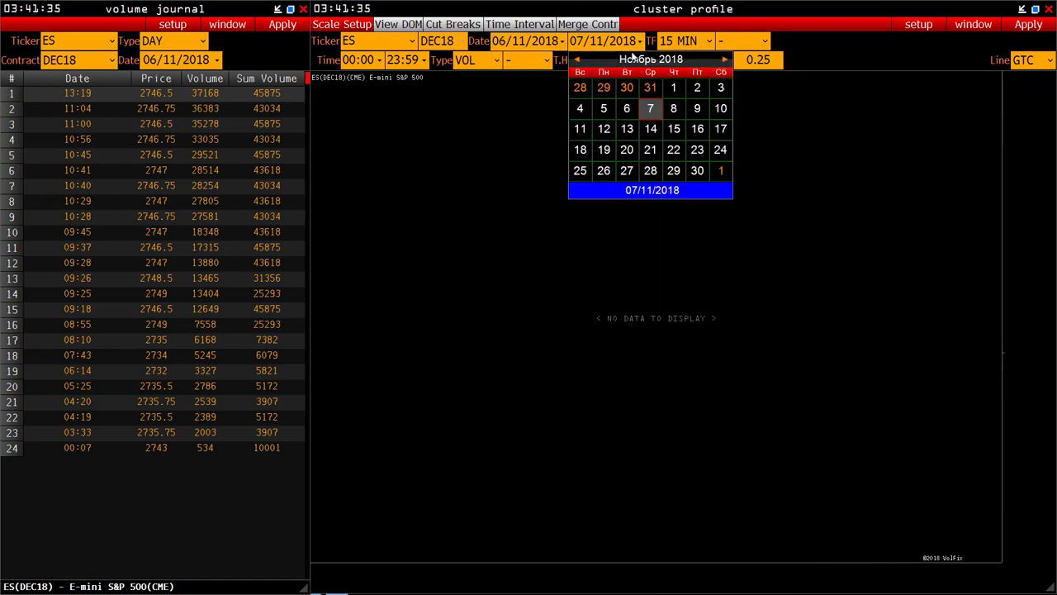
{"action": "left_click", "coordinate": [625, 109]}
{"action": "left_click", "coordinate": [1029, 25]}
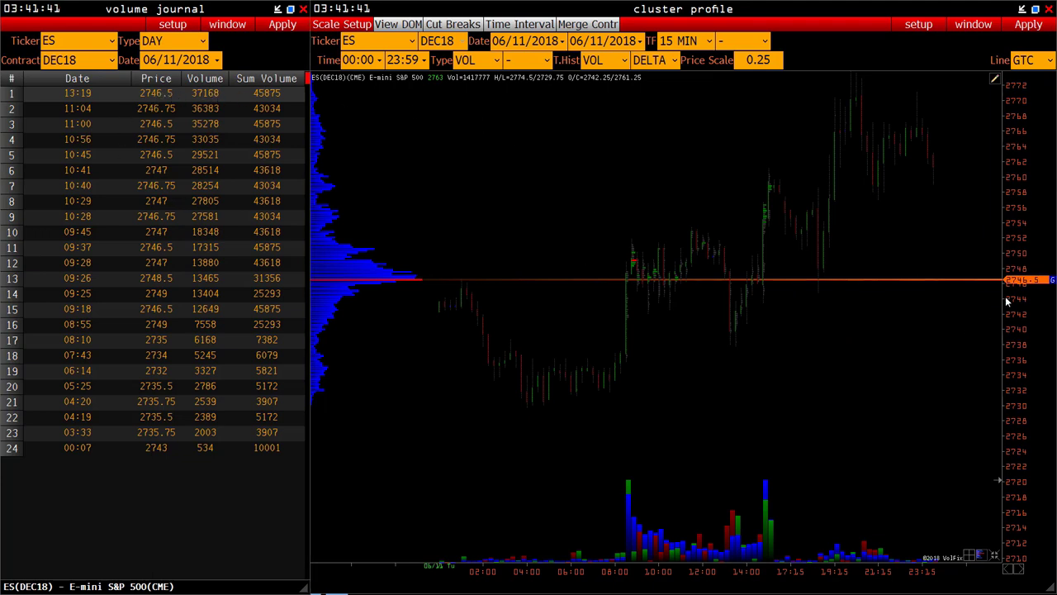
{"action": "left_click", "coordinate": [1031, 285]}
{"action": "left_click_drag", "start_coordinate": [1031, 285], "coordinate": [1036, 282]}
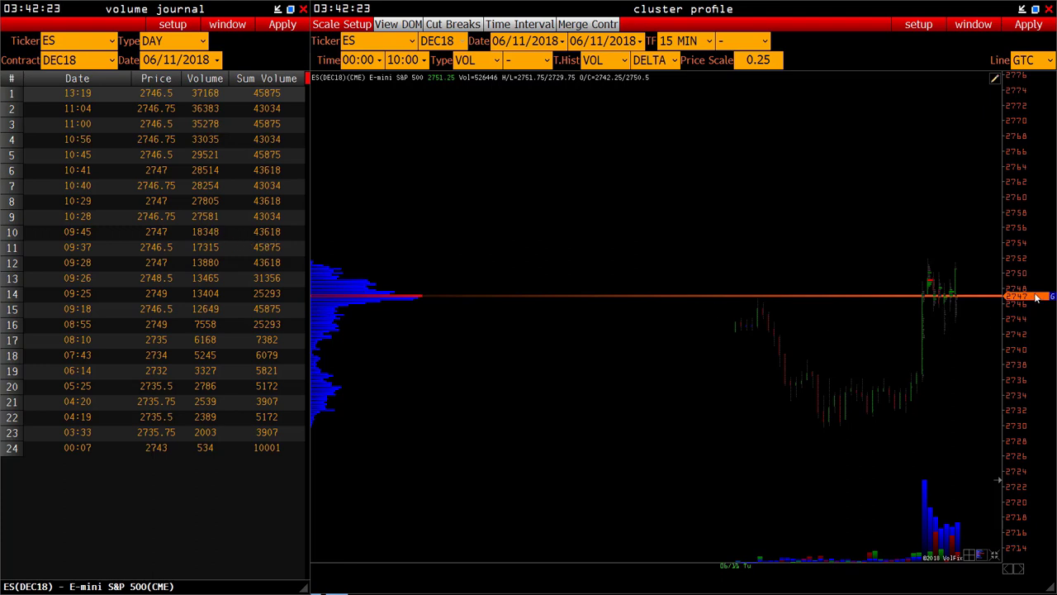
{"action": "mouse_move", "coordinate": [1042, 300]}
Step: Switch the journal Type to ALL and apply it for the contract's all-time entries
{"action": "left_click", "coordinate": [204, 47]}
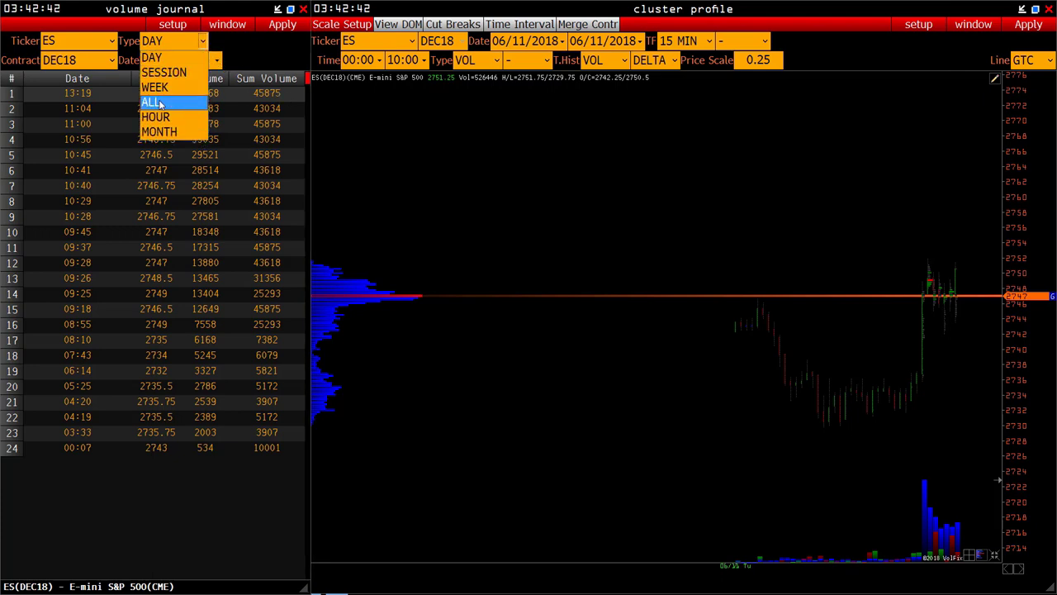
{"action": "left_click", "coordinate": [164, 100]}
{"action": "left_click", "coordinate": [285, 25]}
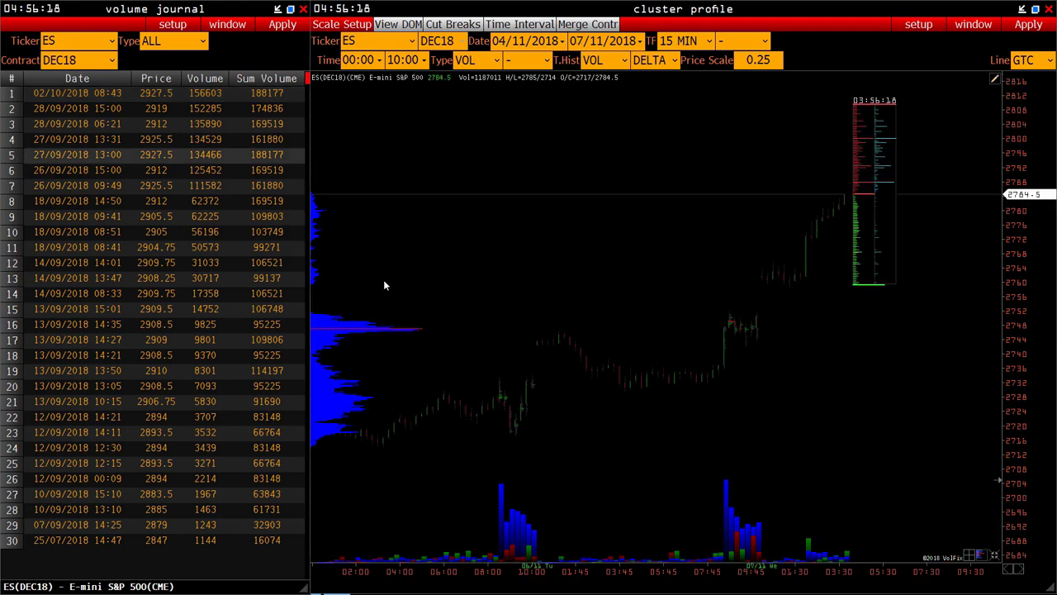
Step: Copy the 2927.5 and 2925.5 journal prices and paste them onto the chart as lines
{"action": "right_click", "coordinate": [145, 190]}
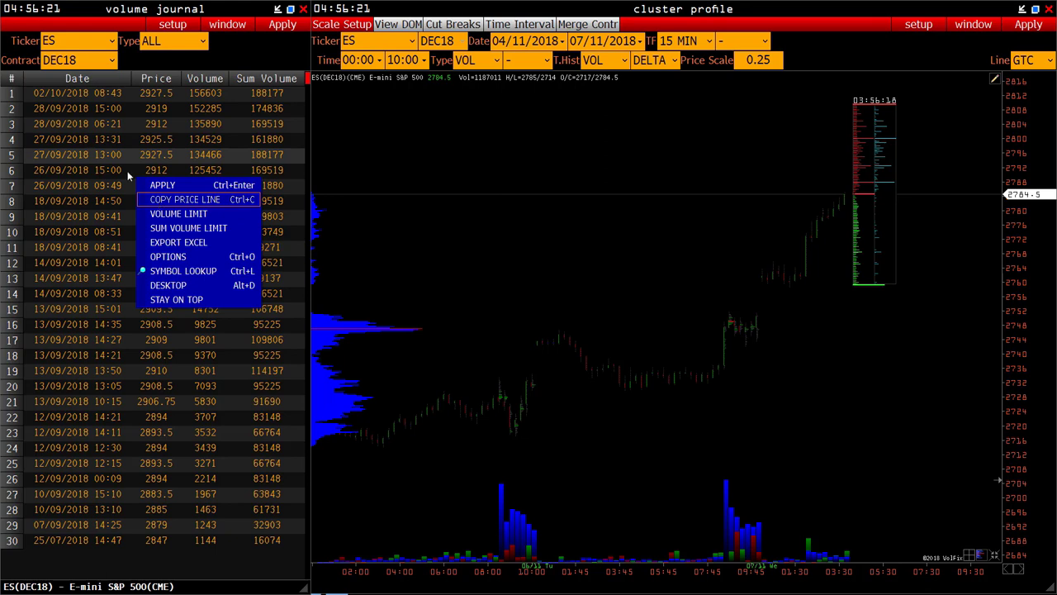
{"action": "left_click", "coordinate": [95, 122]}
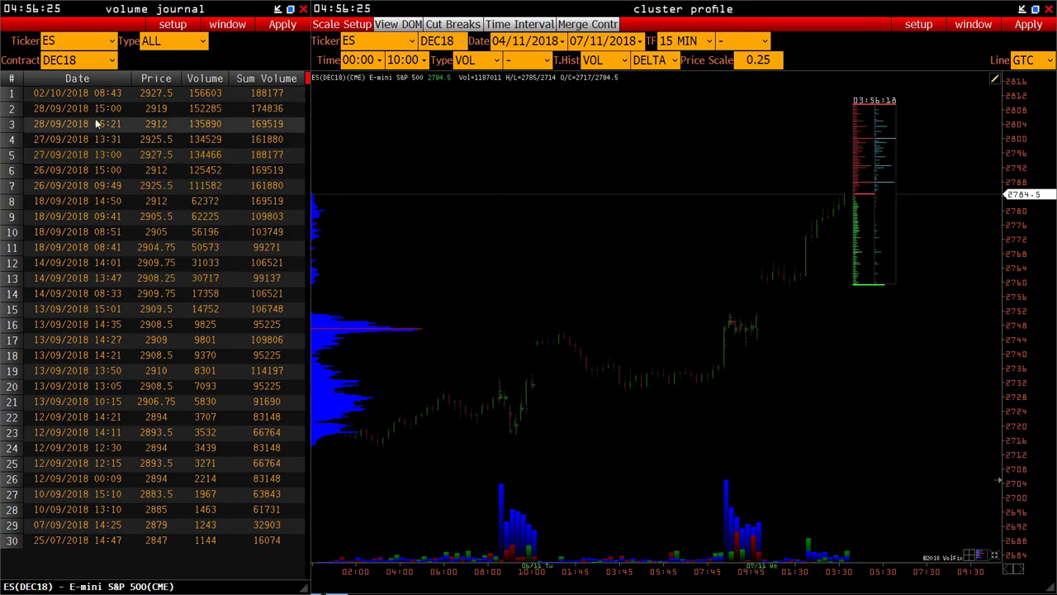
{"action": "right_click", "coordinate": [145, 142]}
{"action": "left_click", "coordinate": [190, 162]}
{"action": "right_click", "coordinate": [550, 216]}
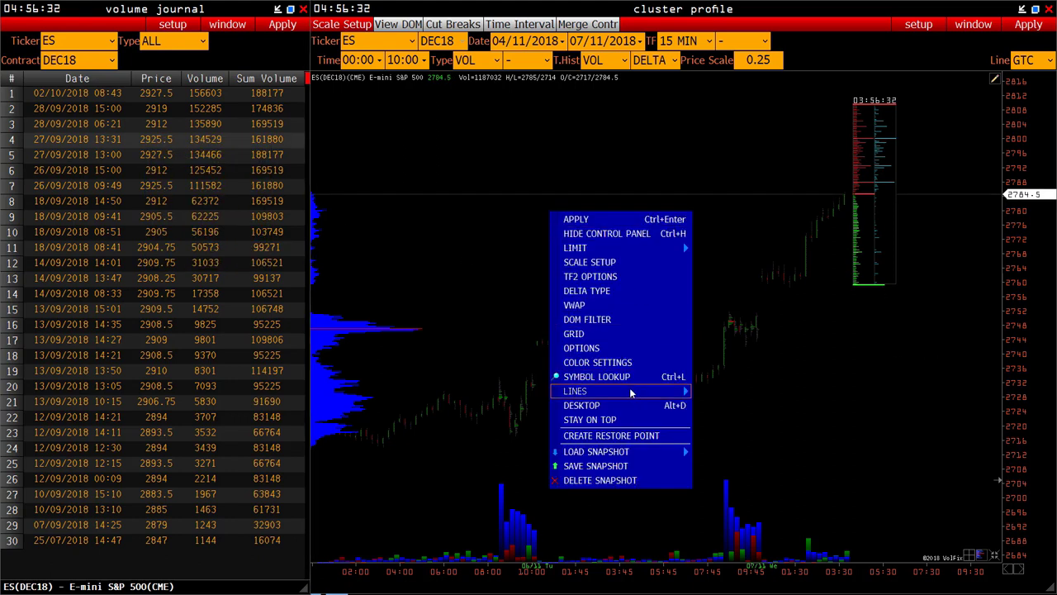
{"action": "mouse_move", "coordinate": [673, 396]}
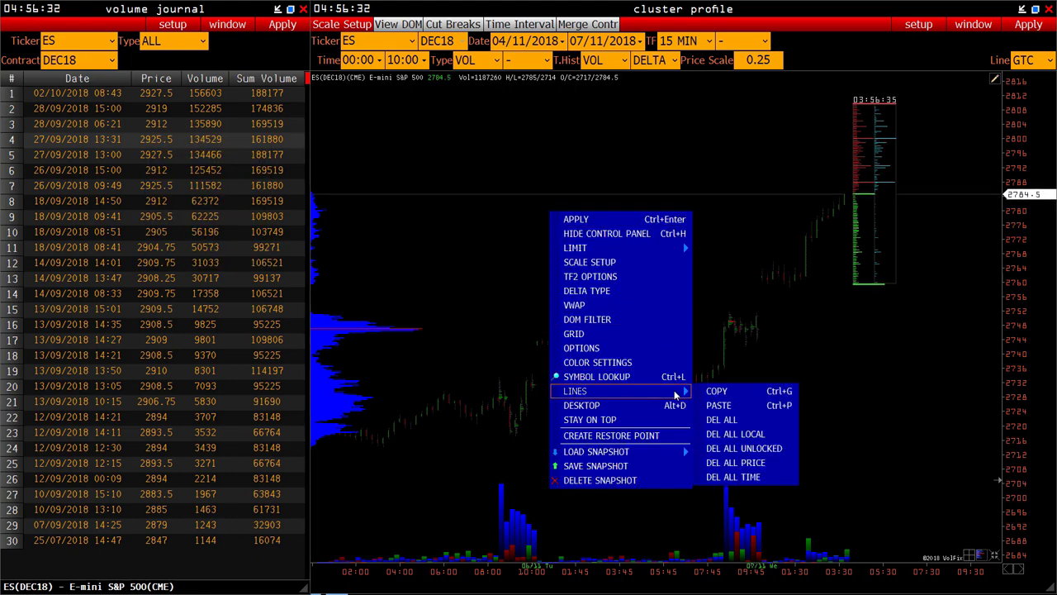
{"action": "left_click", "coordinate": [719, 405]}
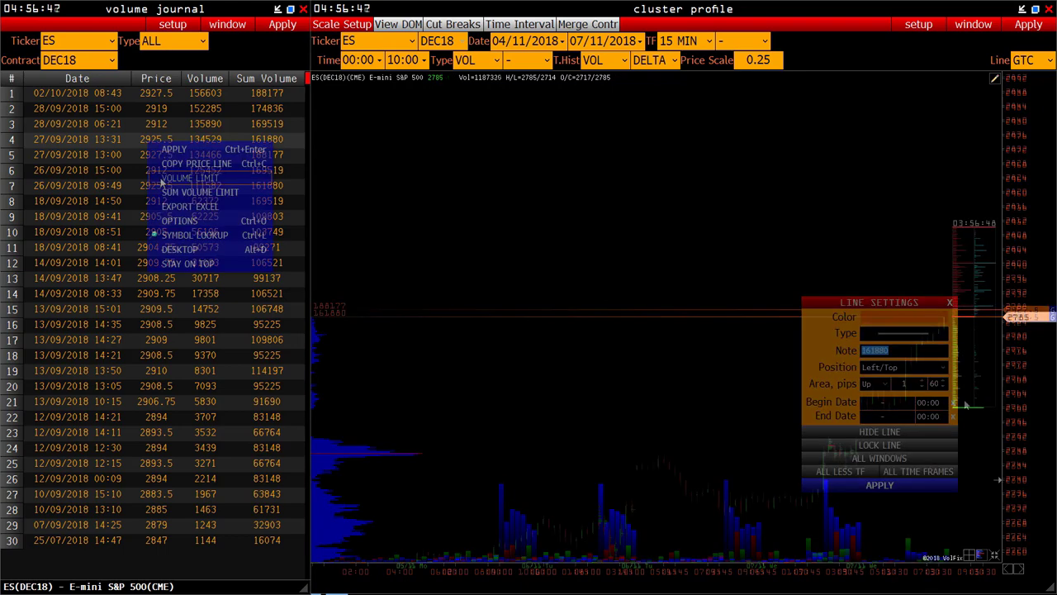
{"action": "left_click", "coordinate": [163, 182]}
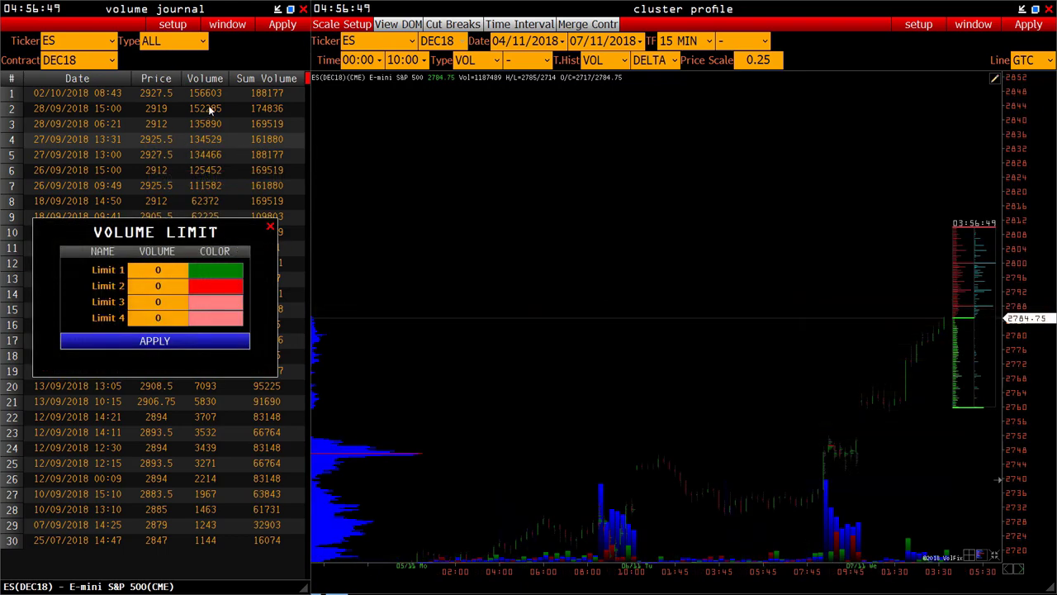
Step: Set the first Volume limit threshold, then apply Sum Volume limit colouring to the journal
{"action": "left_click", "coordinate": [176, 271]}
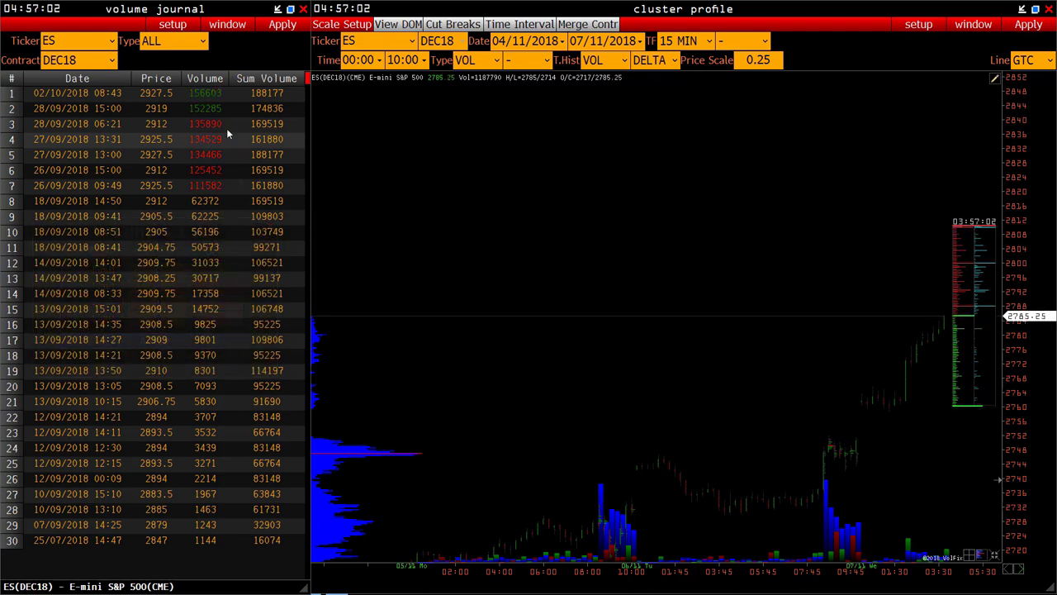
{"action": "right_click", "coordinate": [226, 155]}
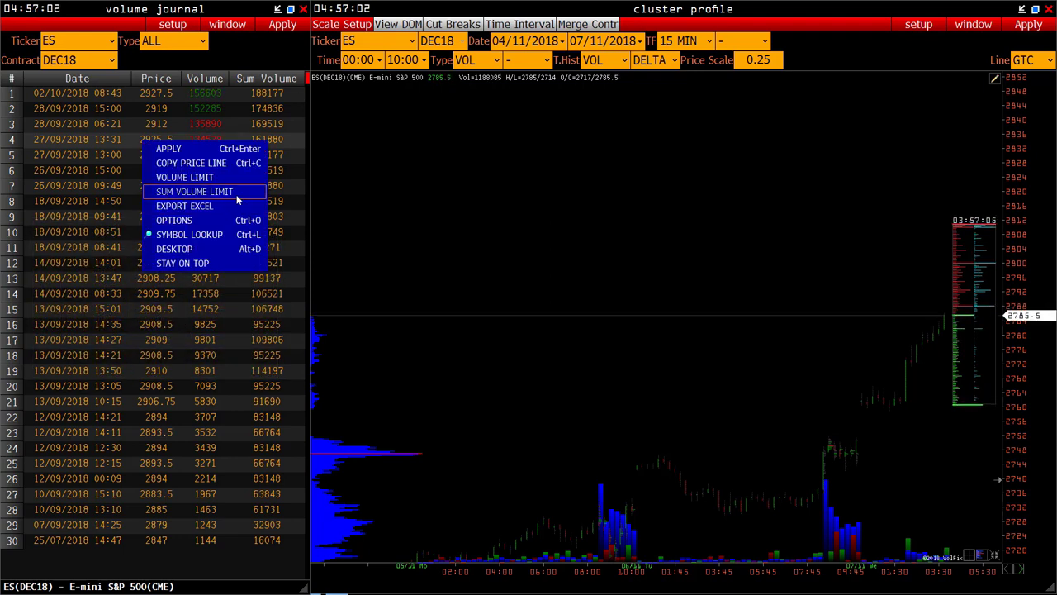
{"action": "left_click", "coordinate": [236, 194]}
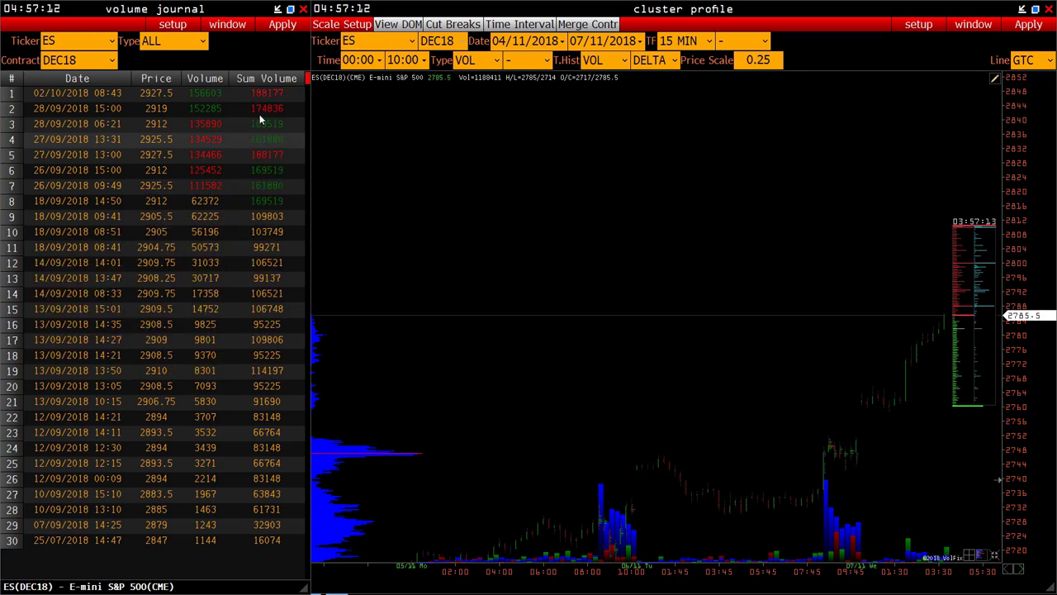
{"action": "right_click", "coordinate": [97, 142]}
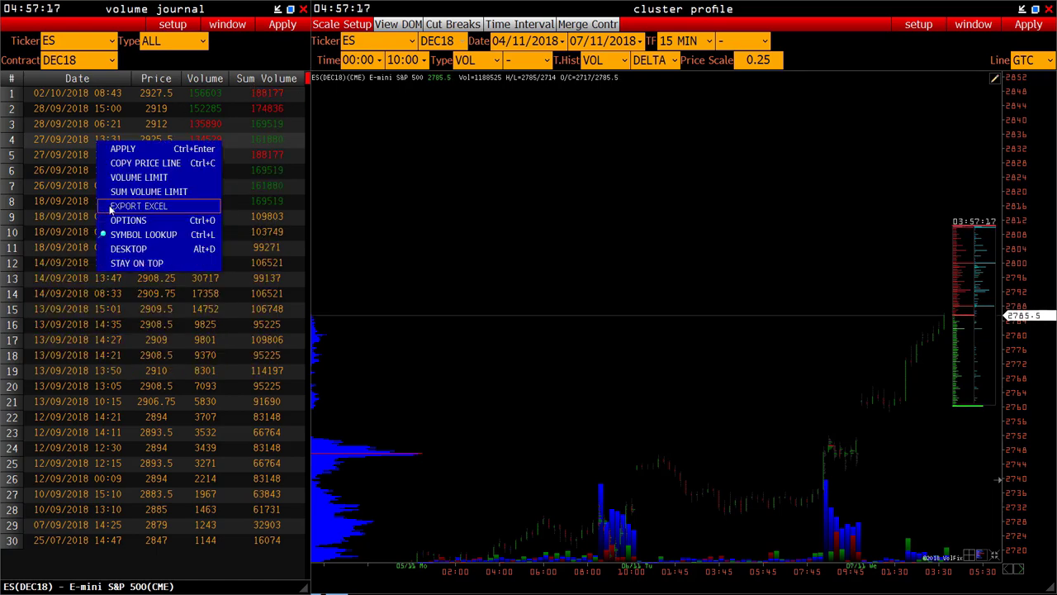
{"action": "left_click", "coordinate": [128, 219]}
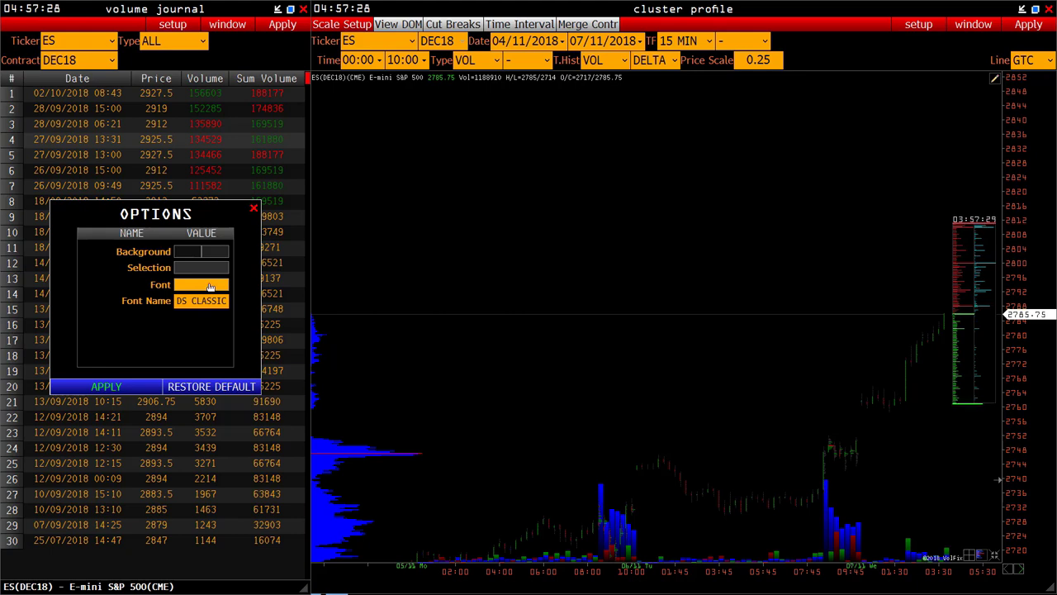
{"action": "left_click", "coordinate": [254, 207]}
{"action": "right_click", "coordinate": [95, 132]}
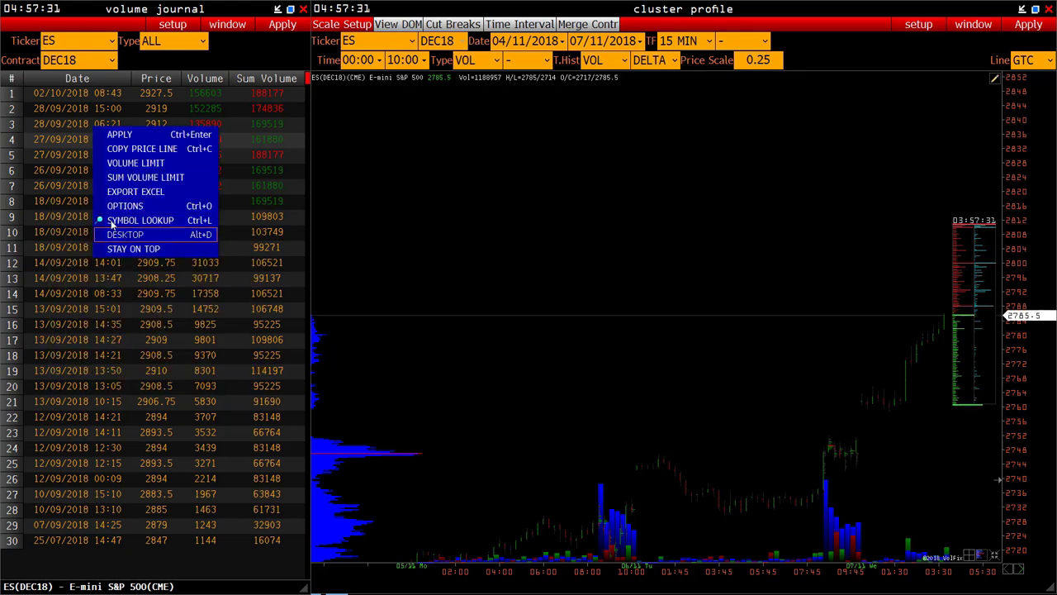